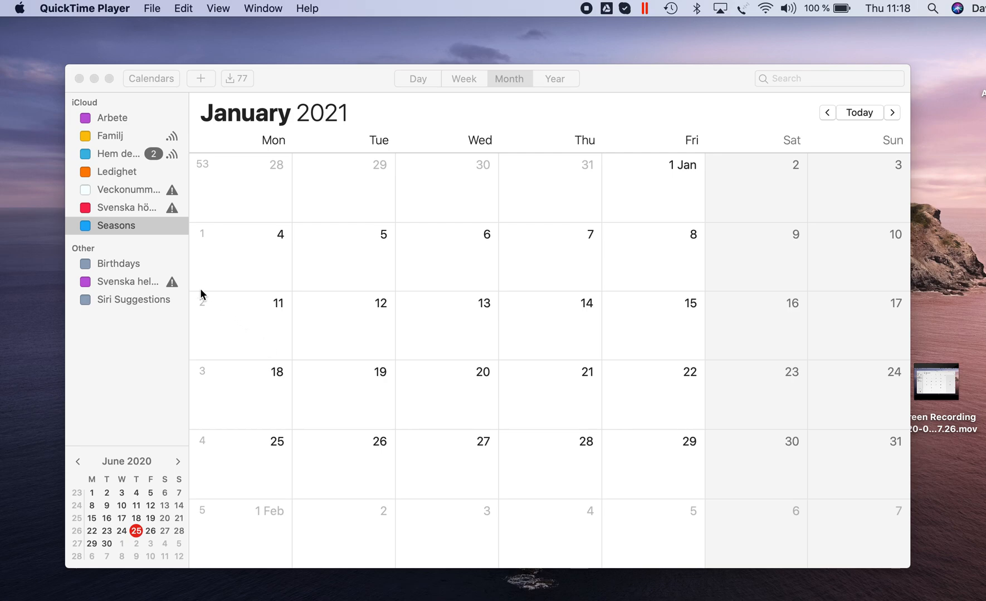
Show the Seasons calendar's events in the month view and review them across 2021.
click(114, 226)
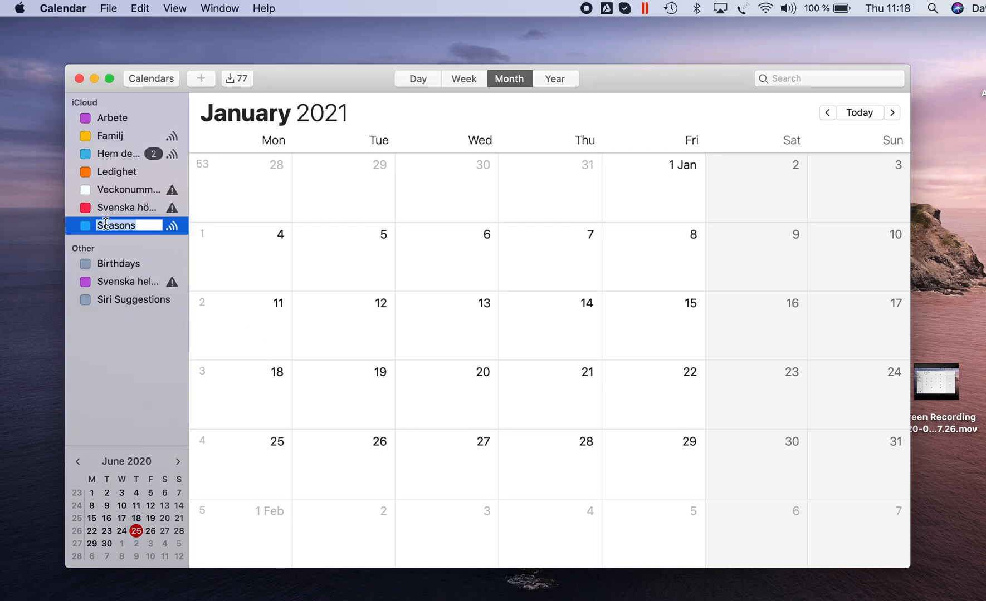
click(84, 226)
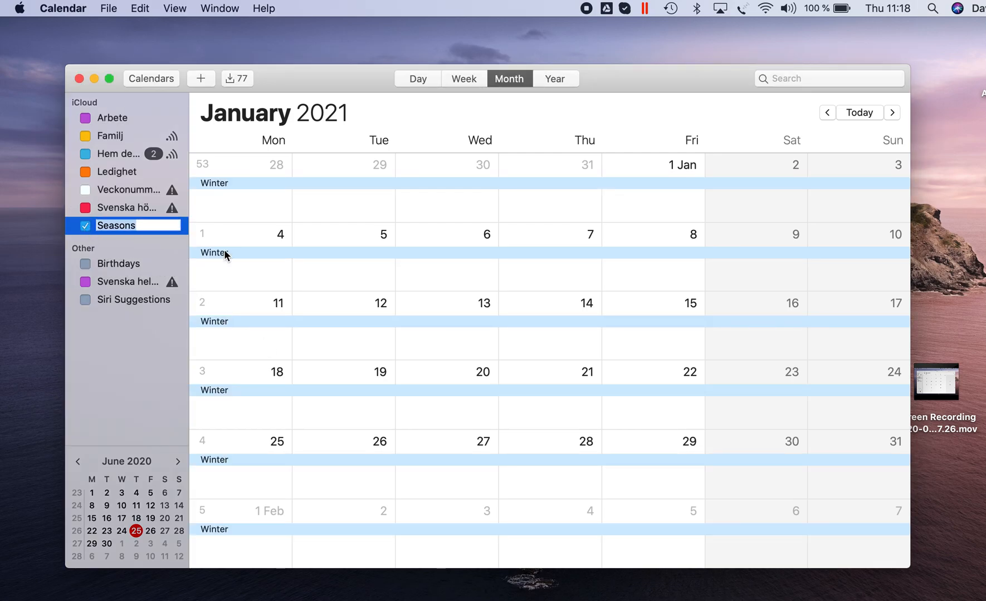
scroll(384, 285, down, 5)
scroll(386, 285, down, 5)
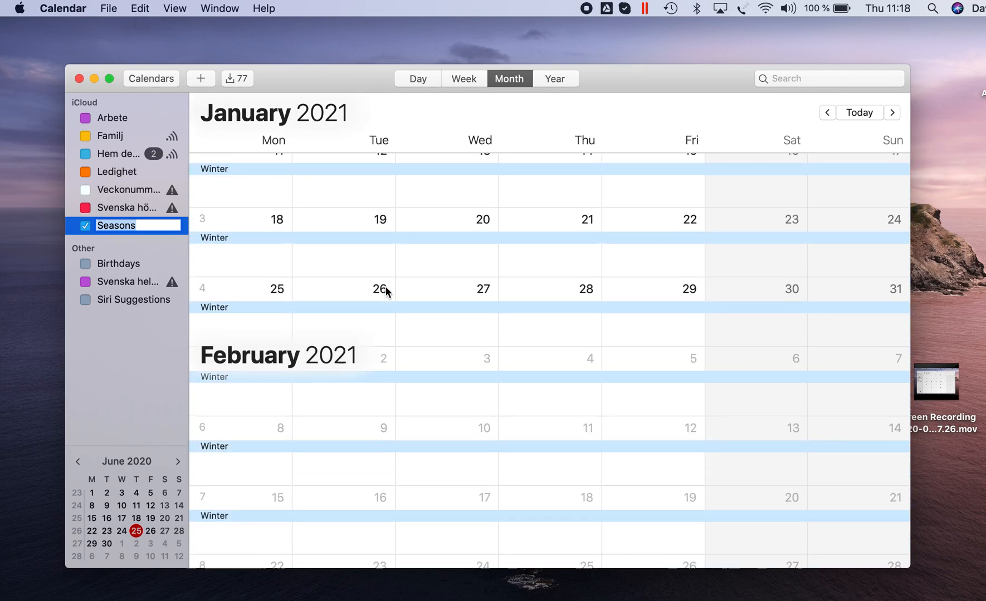
scroll(385, 285, down, 5)
scroll(385, 285, down, 5)
scroll(385, 285, down, 3)
scroll(386, 284, down, 4)
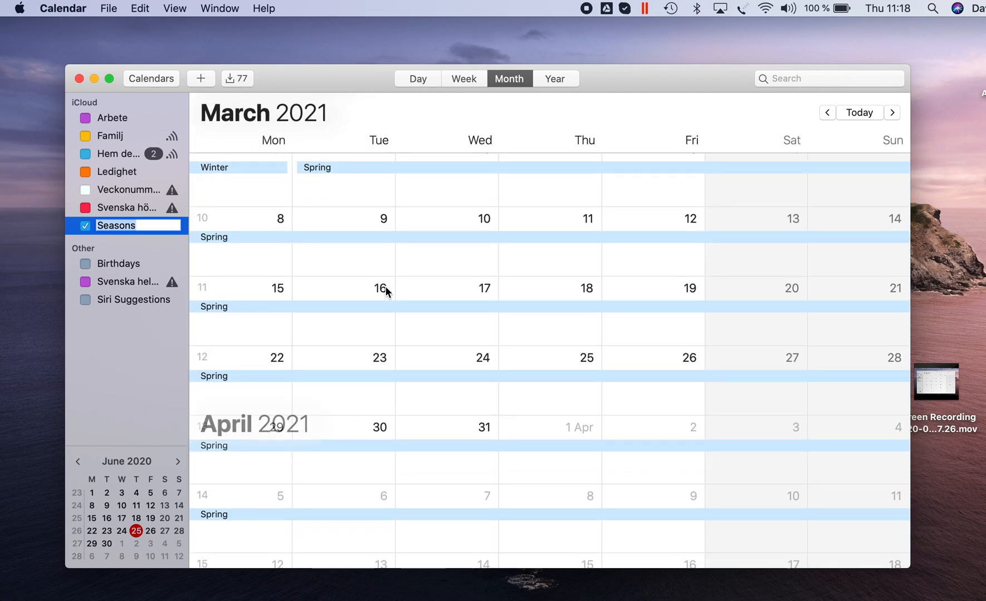
scroll(385, 285, down, 4)
scroll(385, 284, down, 5)
scroll(385, 285, down, 4)
scroll(385, 285, down, 5)
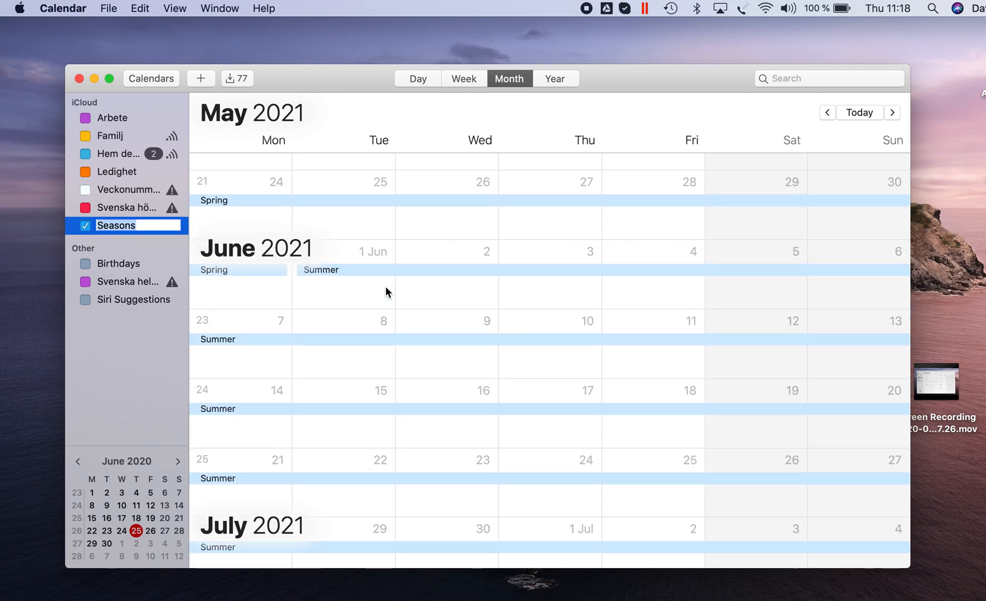
scroll(385, 285, down, 3)
scroll(385, 285, down, 5)
scroll(385, 285, down, 4)
scroll(385, 285, down, 4)
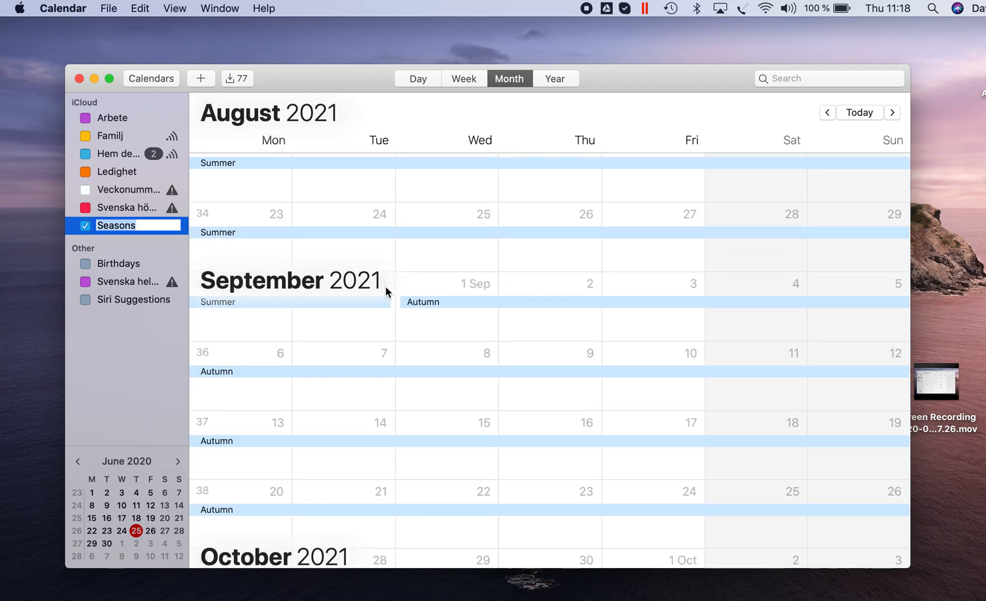
scroll(385, 285, down, 3)
scroll(386, 285, down, 5)
scroll(386, 285, down, 2)
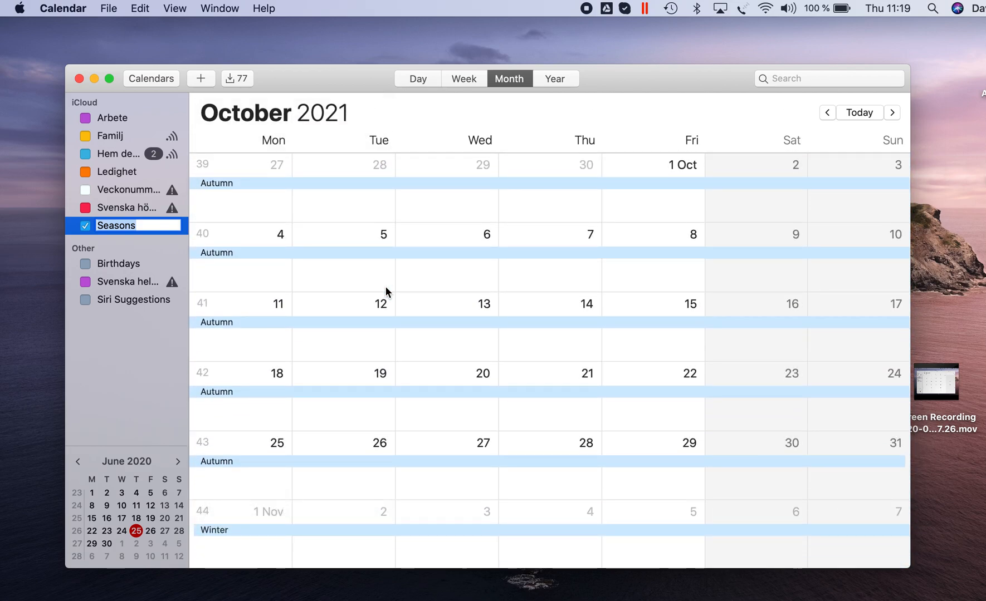
scroll(386, 285, down, 4)
scroll(385, 285, down, 5)
scroll(386, 284, down, 3)
scroll(385, 285, down, 3)
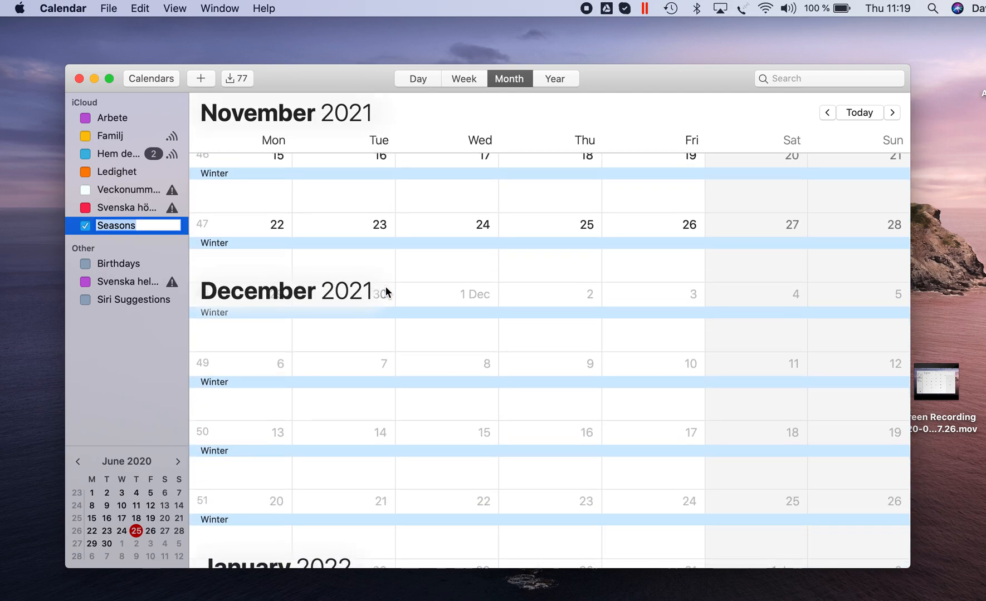
scroll(386, 284, down, 3)
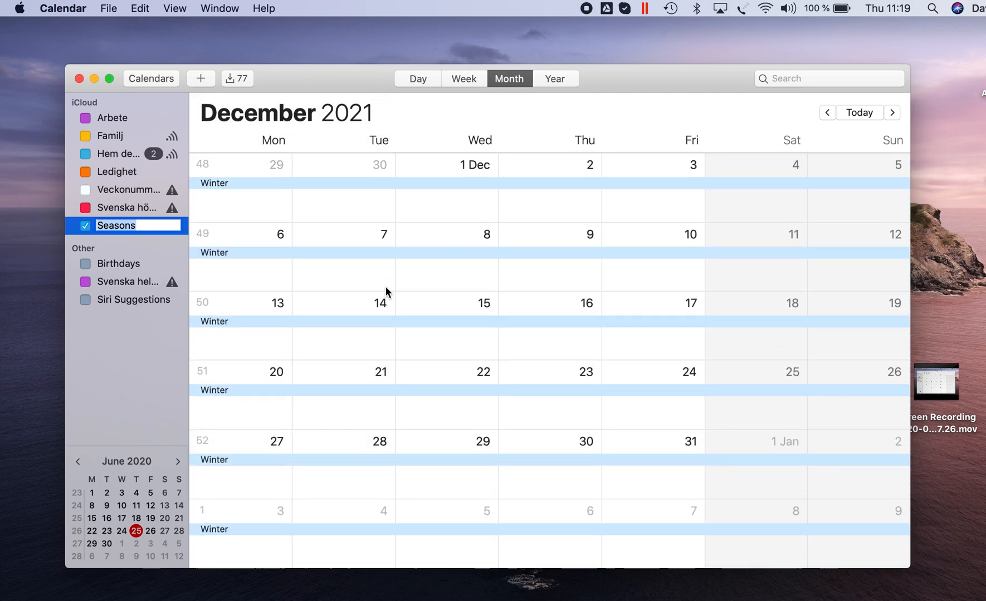
scroll(385, 285, down, 5)
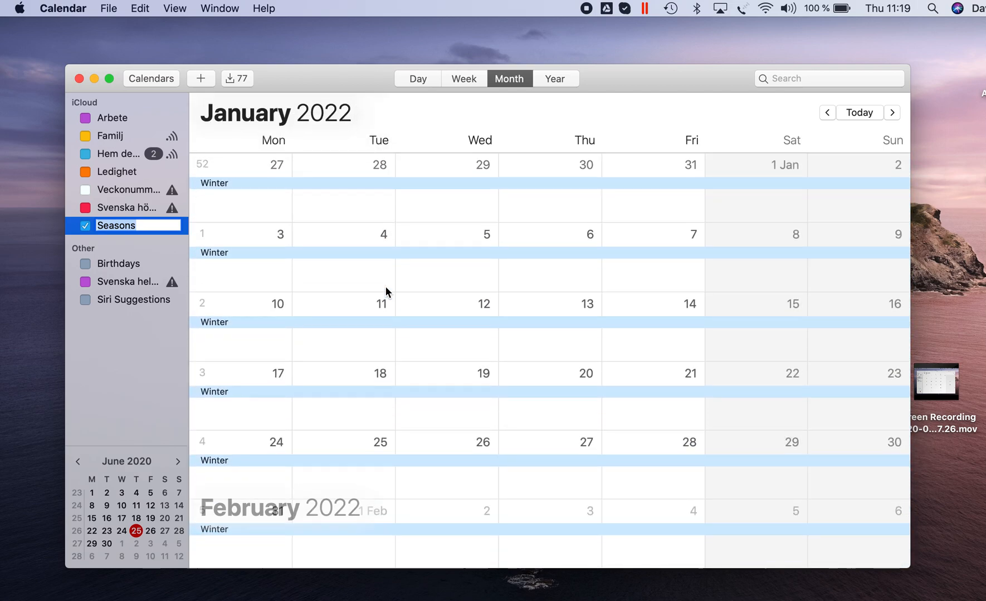
scroll(386, 285, up, 5)
scroll(385, 285, up, 5)
scroll(385, 285, up, 5)
scroll(386, 286, up, 5)
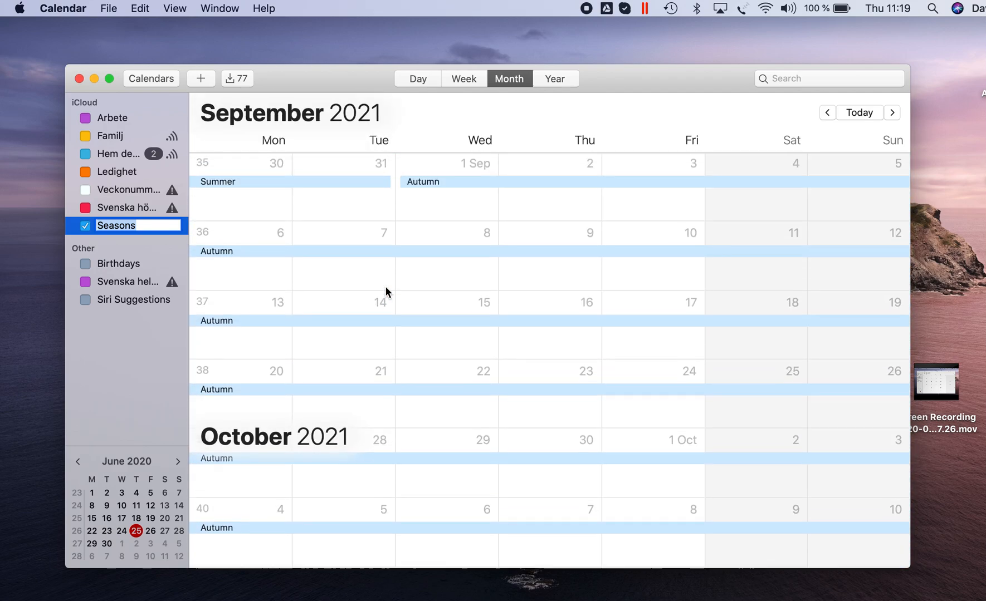
click(108, 9)
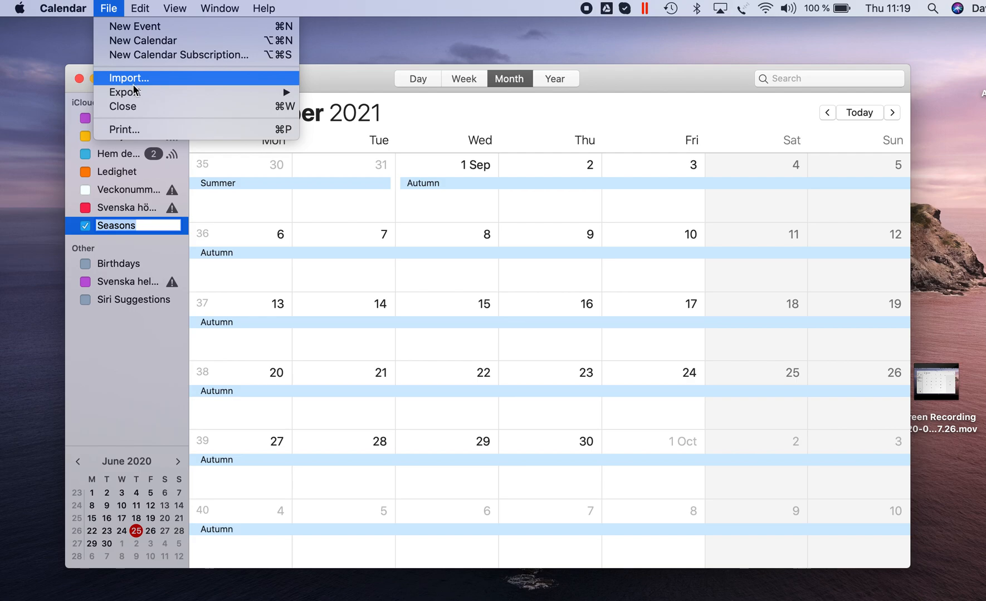
Export the Seasons calendar as Seasons.ics to the Desktop and minimize Calendar.
mouse_move(126, 93)
click(335, 92)
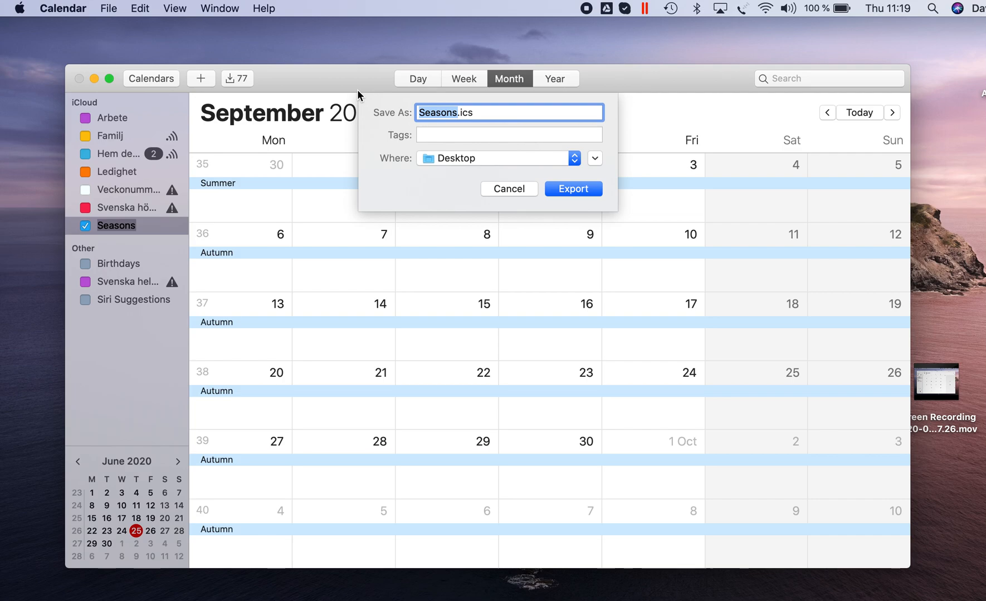
click(574, 188)
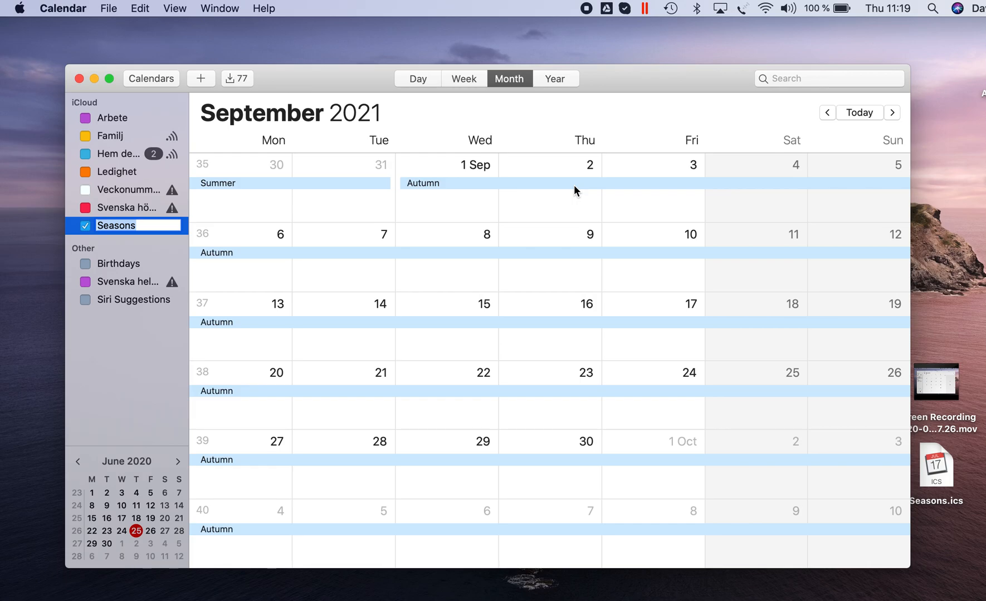
click(93, 78)
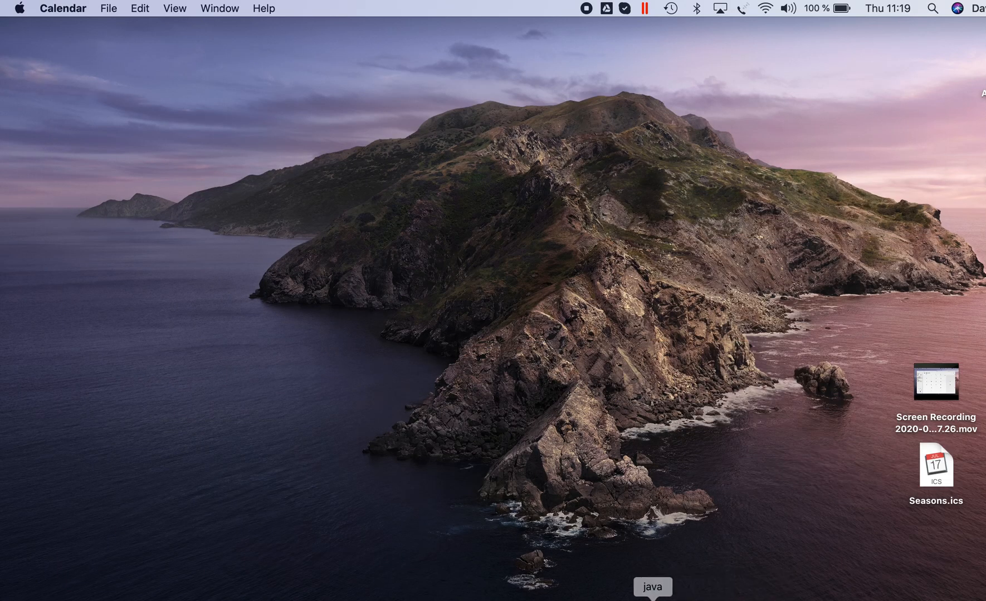
Switch to jAlbum showing the Calendar test album's 16 unsorted images.
click(698, 598)
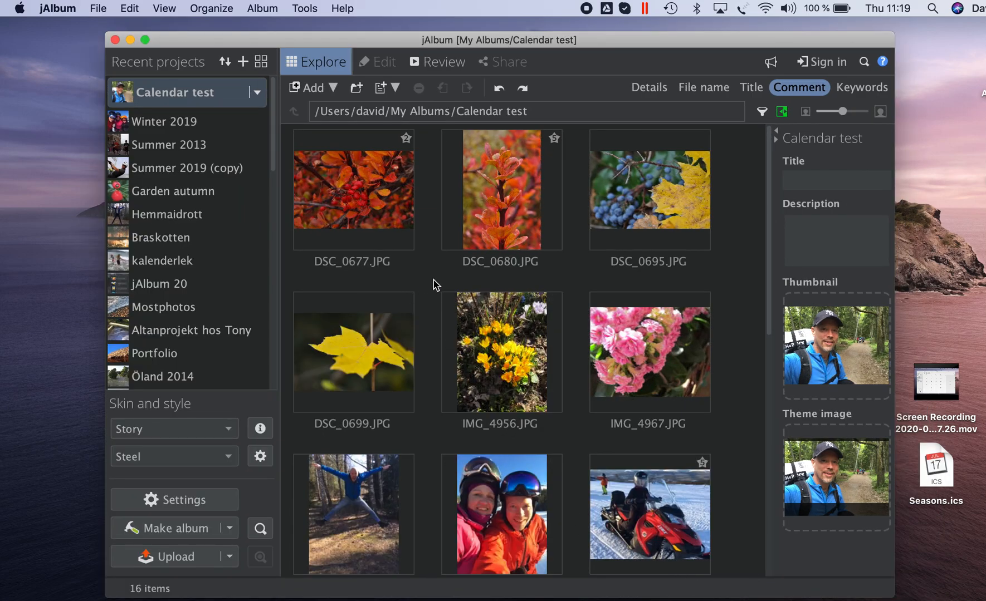
scroll(433, 285, down, 4)
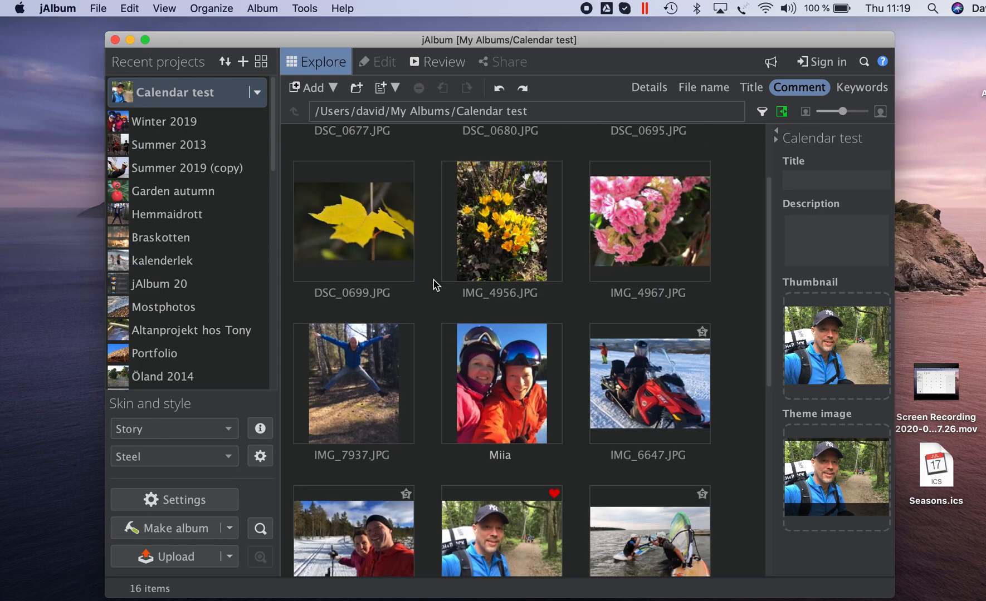
scroll(432, 285, down, 4)
scroll(433, 285, up, 2)
scroll(433, 285, up, 4)
scroll(433, 286, up, 3)
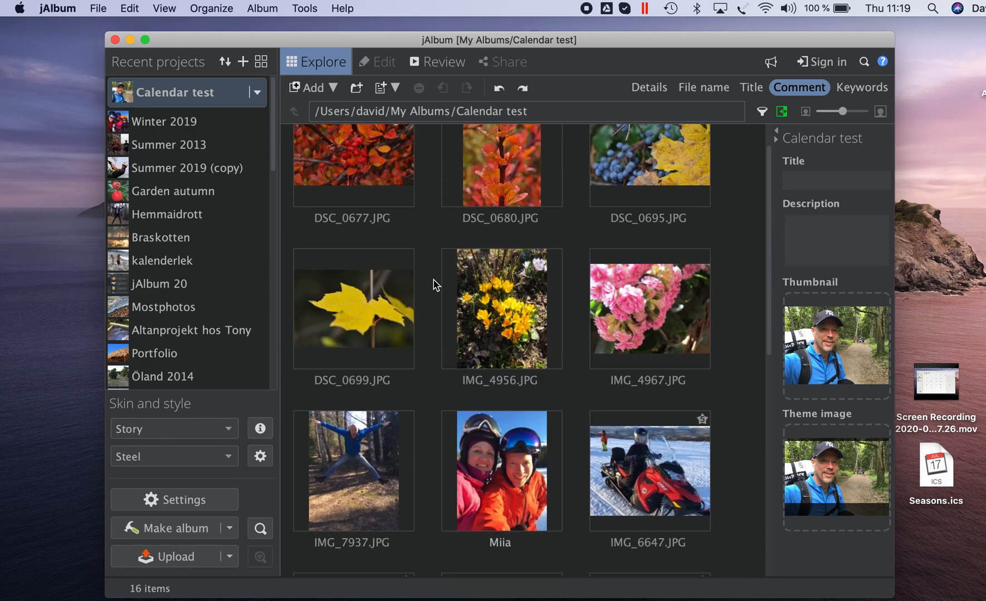
Start Organize > Group by calendar and set Seasons.ics from the Desktop as the calendar source.
right_click(422, 283)
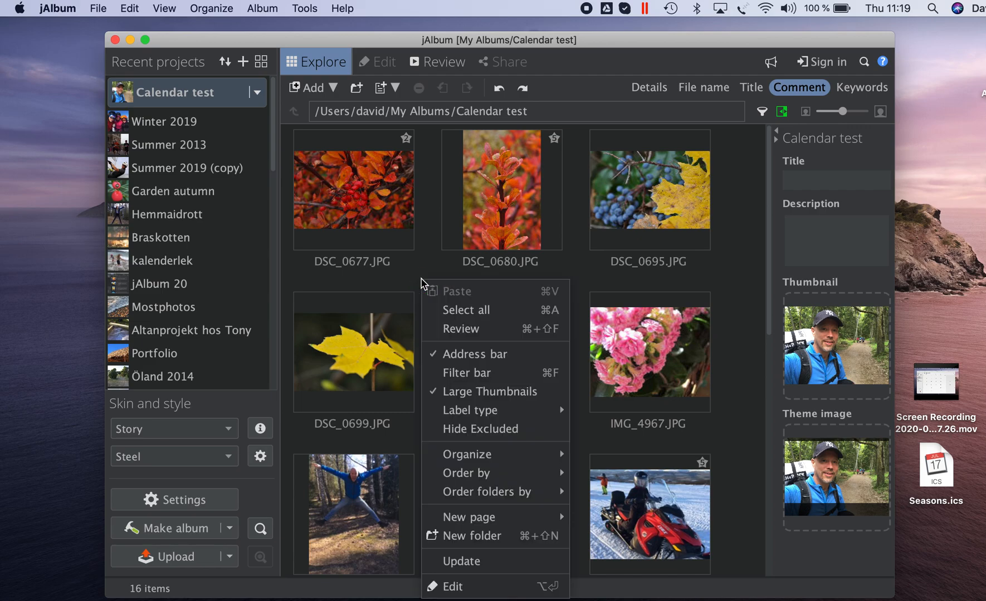
mouse_move(493, 455)
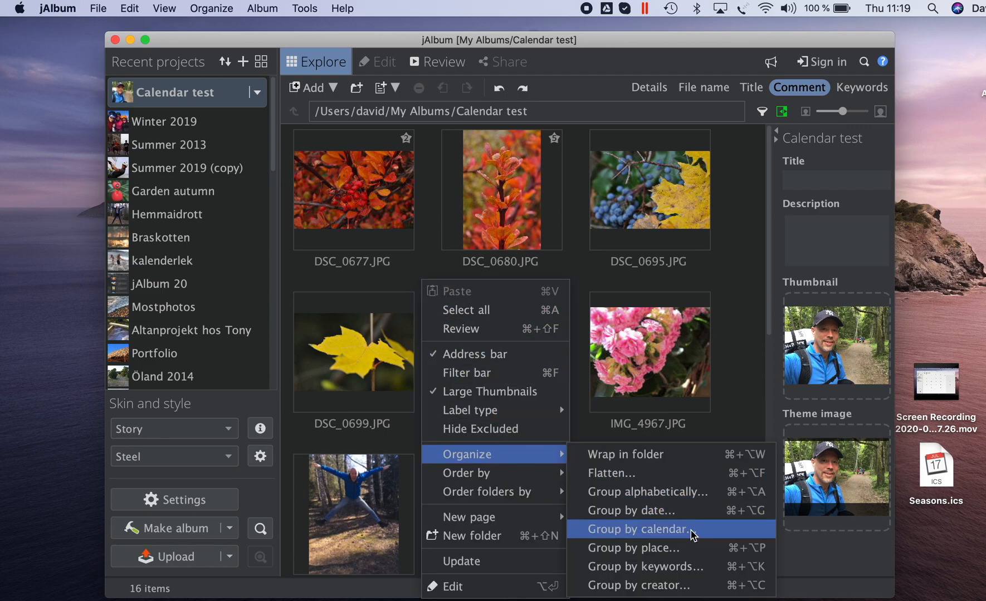
click(642, 529)
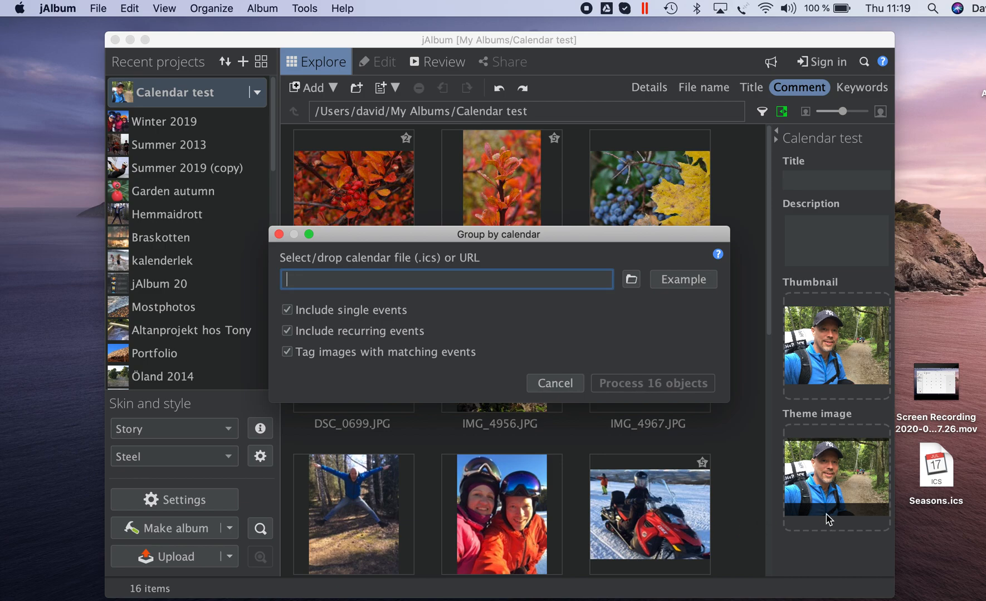
click(933, 473)
drag(934, 479, 397, 291)
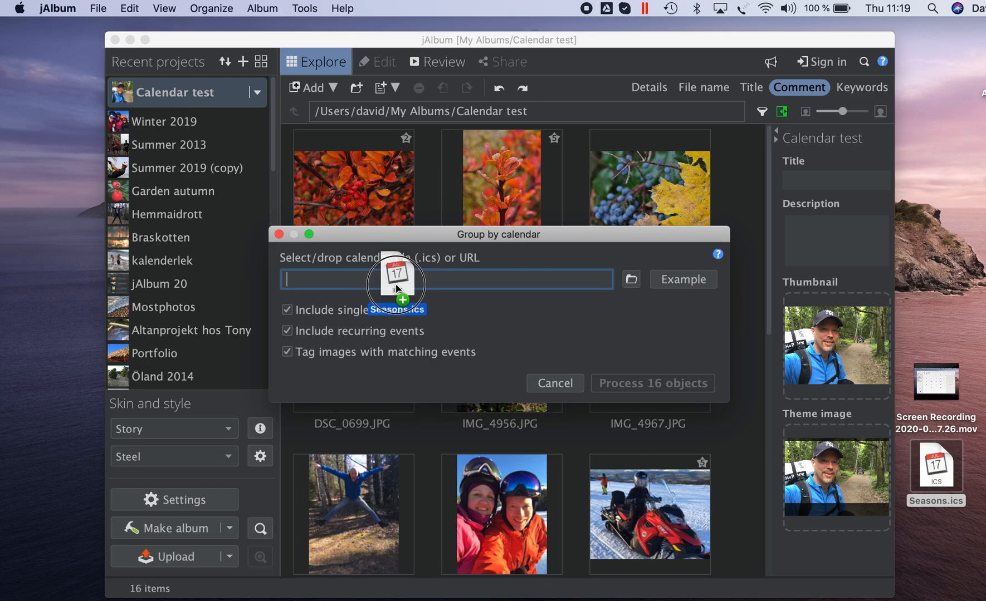
drag(397, 290, 398, 287)
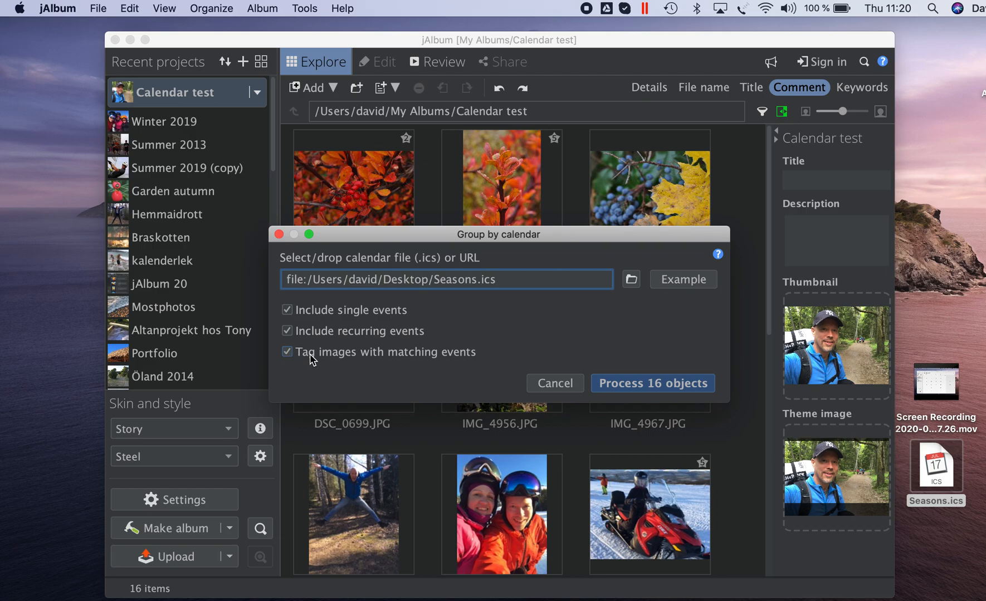
Process all 16 images into season folders, then check the Winter and Summer folders.
click(651, 383)
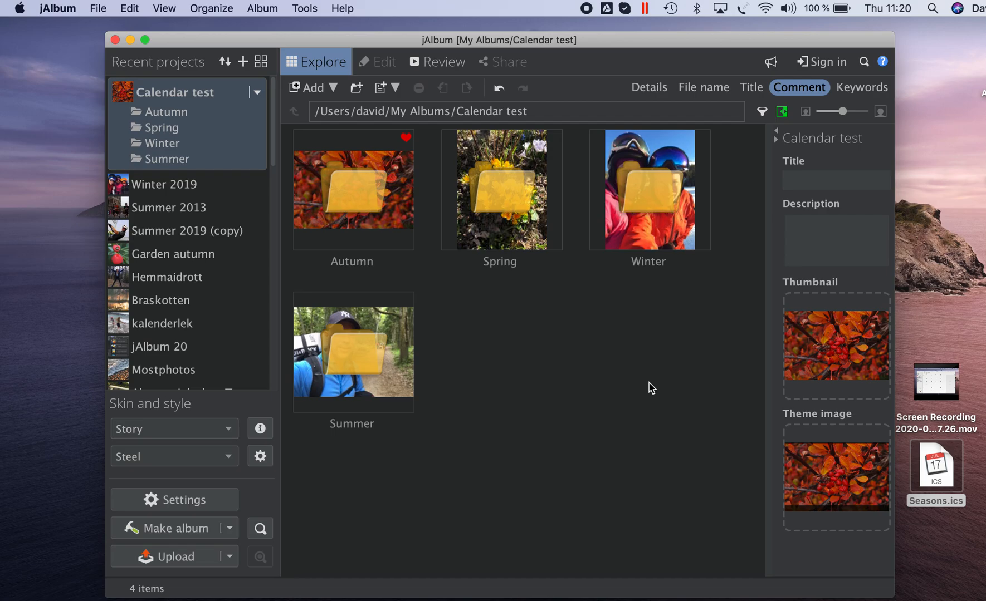
double_click(615, 188)
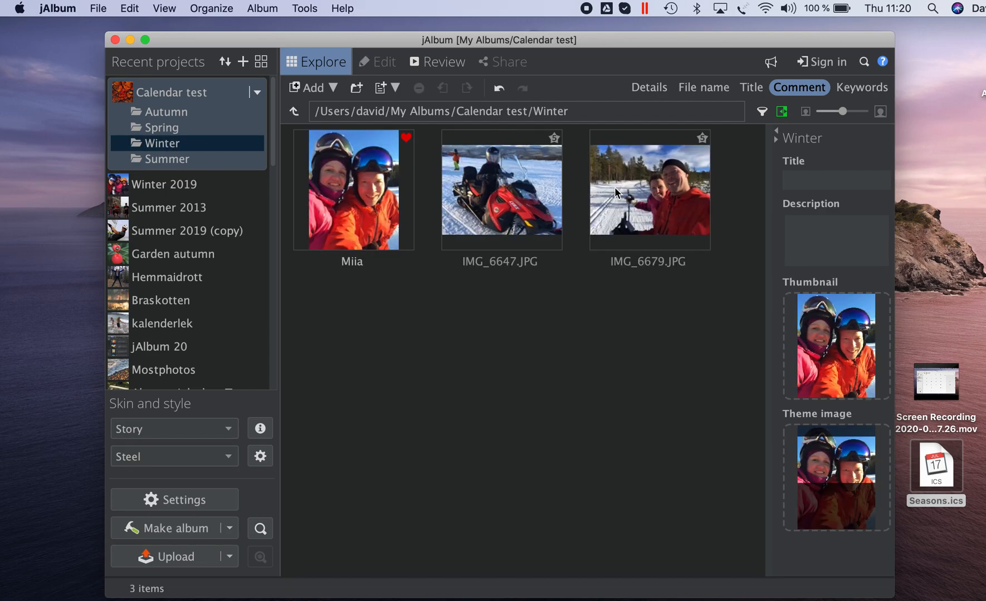
click(293, 111)
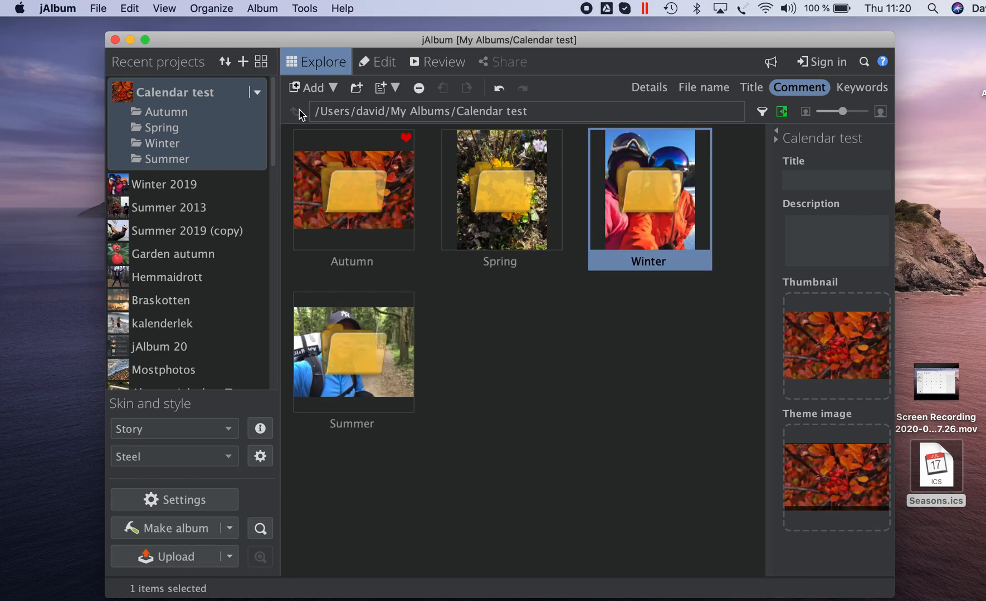
double_click(353, 352)
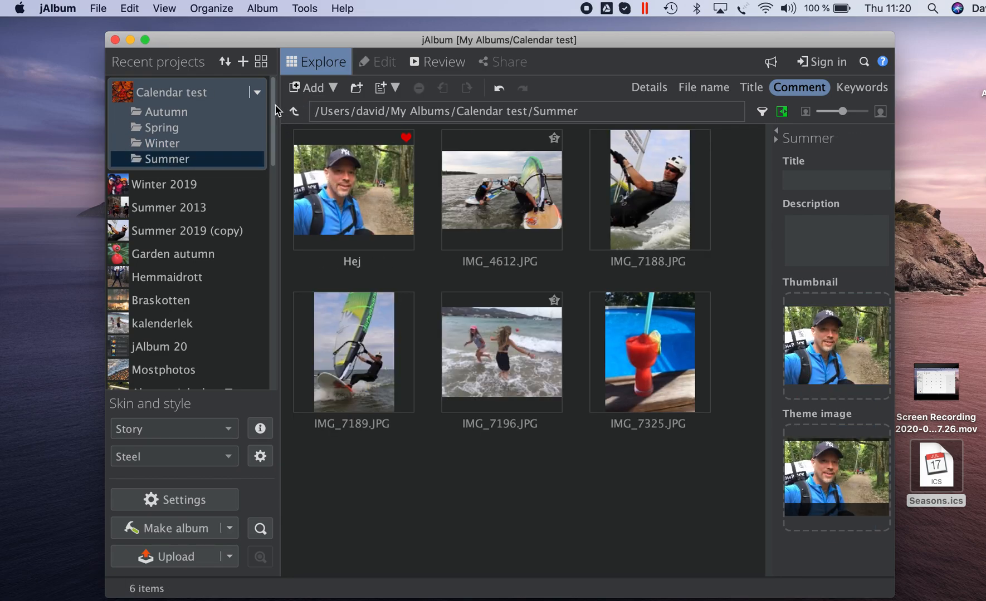
click(296, 111)
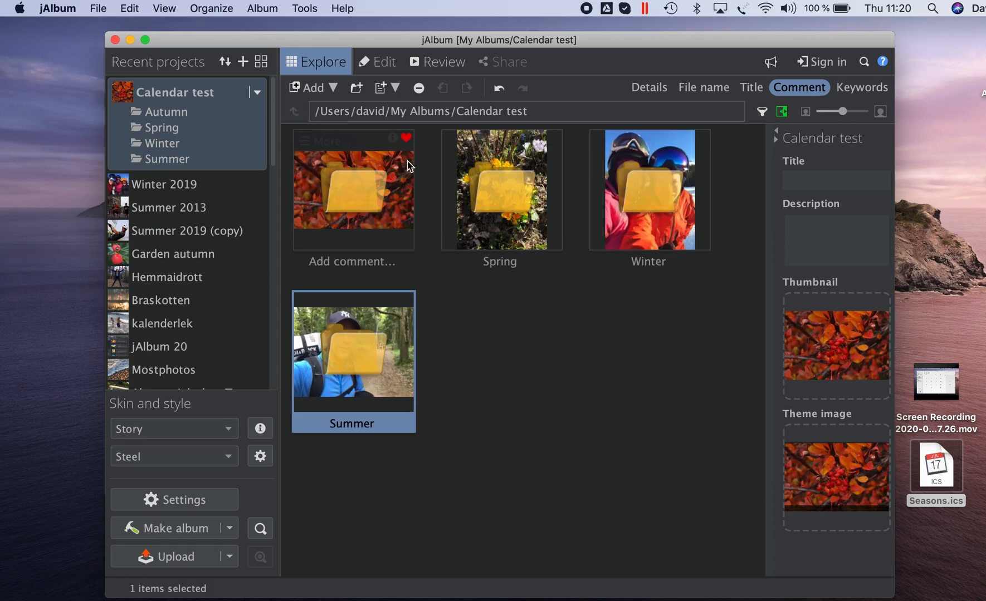
Check the Spring and Autumn folders and return to the Calendar test album.
double_click(479, 191)
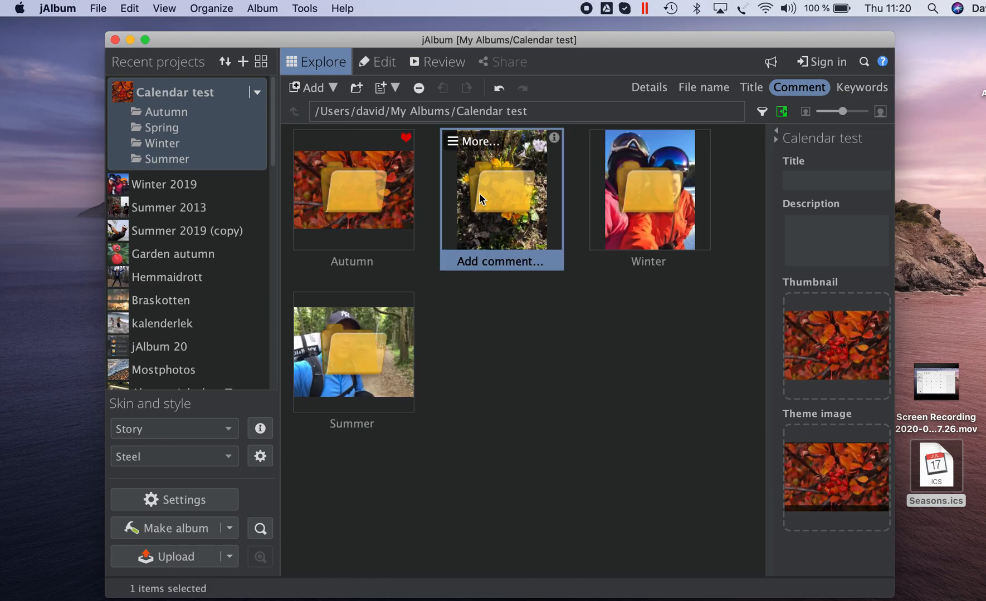
click(296, 112)
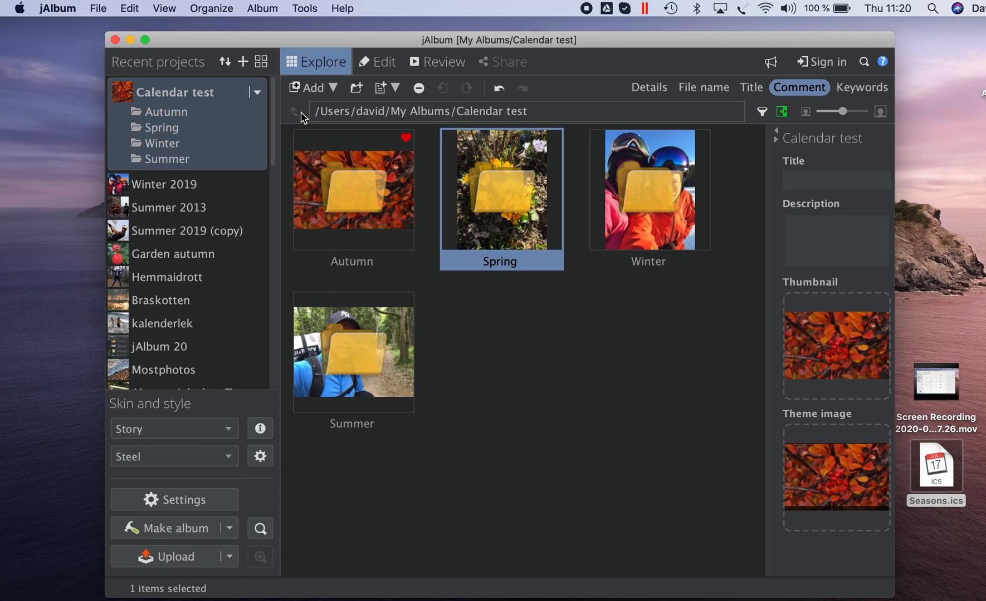
double_click(352, 192)
click(295, 112)
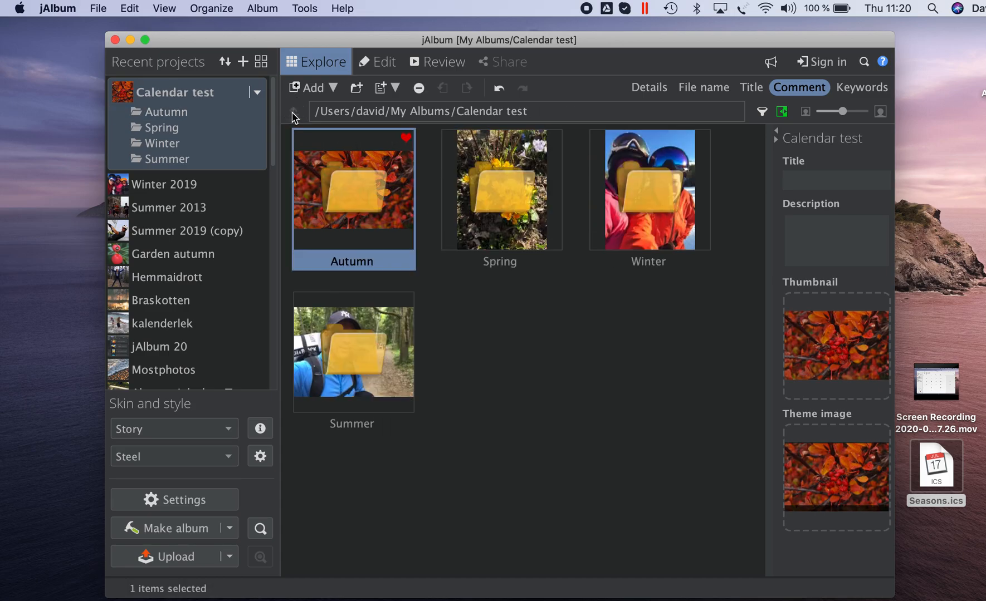
click(430, 207)
Bring up the album's Organize options again for the season folders.
right_click(430, 208)
mouse_move(475, 381)
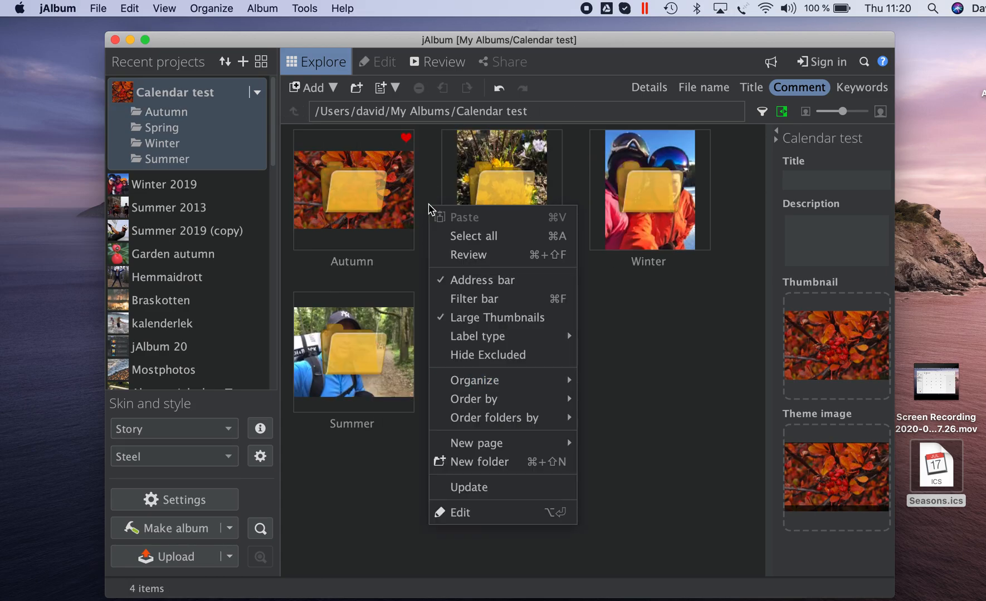